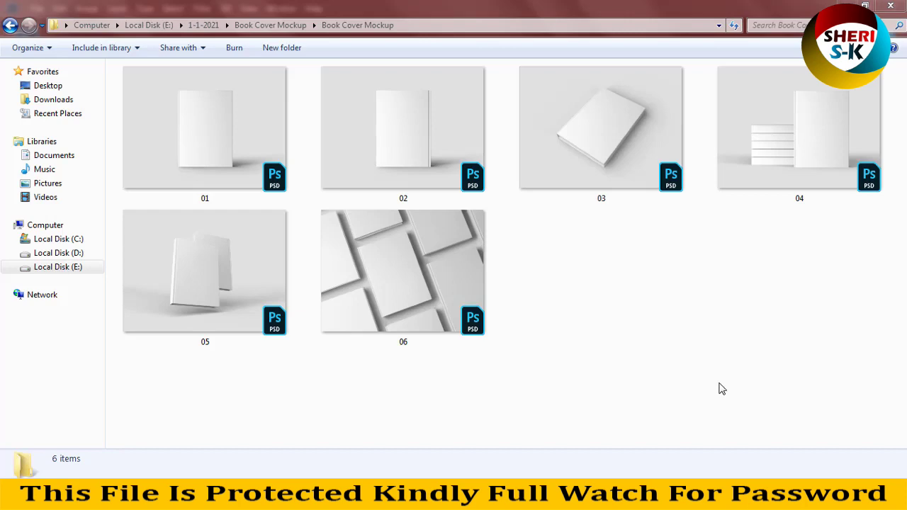
# Preview mockup 01 full size and cycle through the other mockup previews in the folder.
pyautogui.click(227, 188)
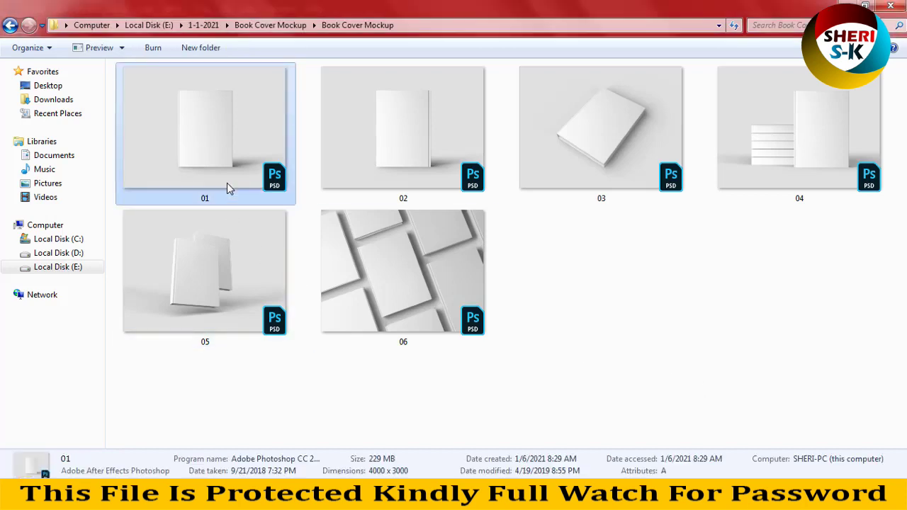
pyautogui.doubleClick(227, 185)
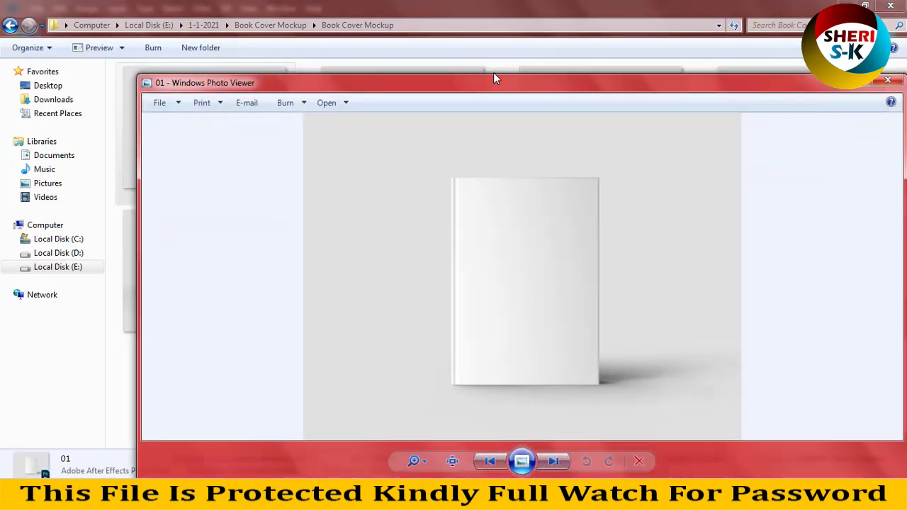
pyautogui.click(554, 461)
pyautogui.click(554, 461)
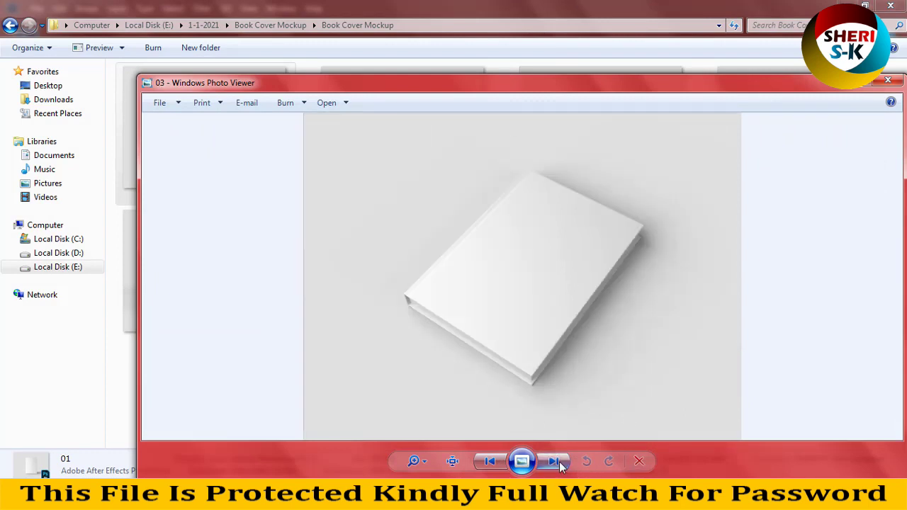
pyautogui.click(556, 463)
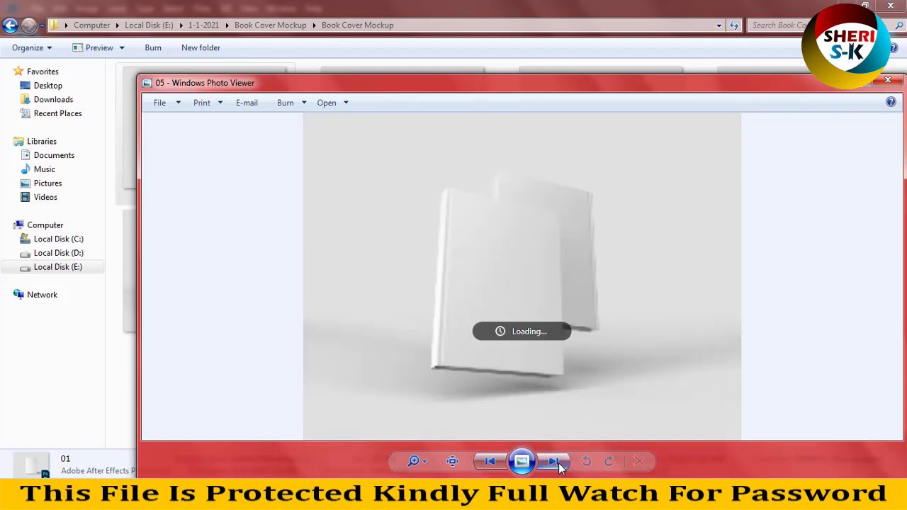
pyautogui.click(557, 462)
pyautogui.click(555, 462)
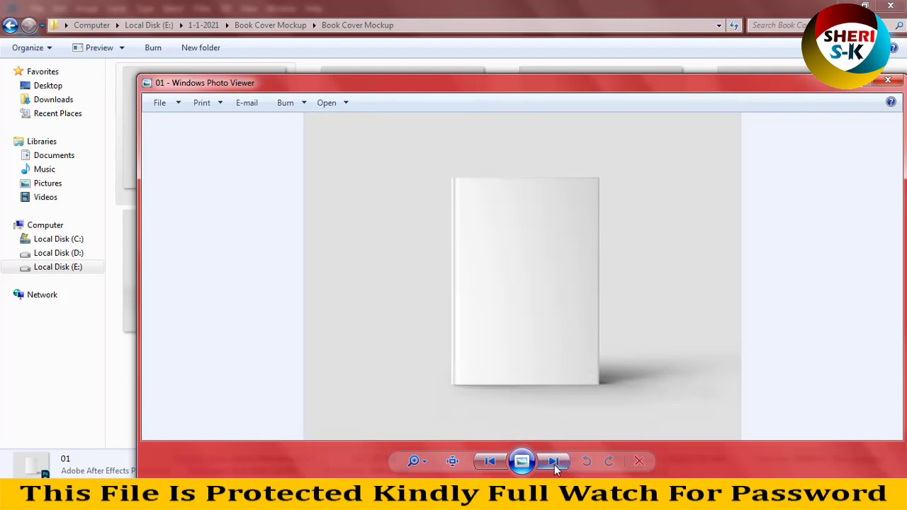
pyautogui.click(888, 79)
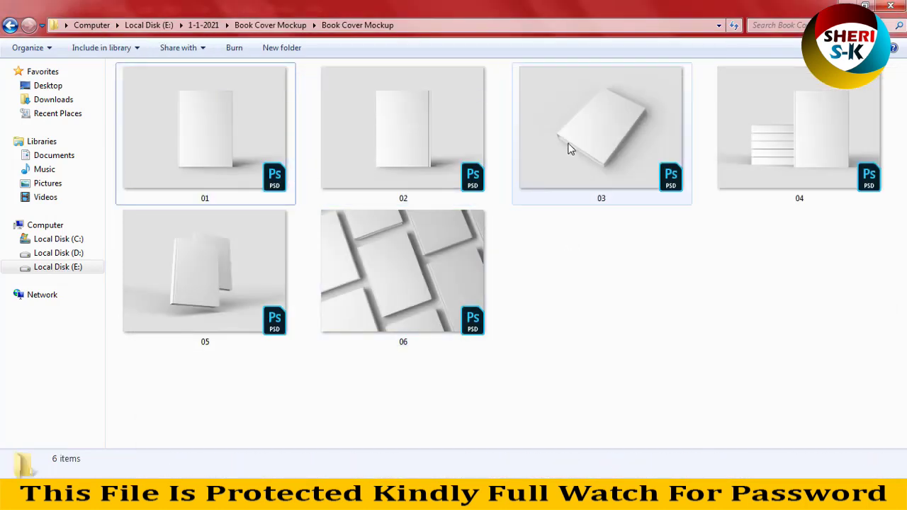
# Open tilted-book mockup 03 and its Foil Front Side smart object, Your Design Here21.psb.
pyautogui.moveTo(595, 126); pyautogui.dragTo(330, 264)
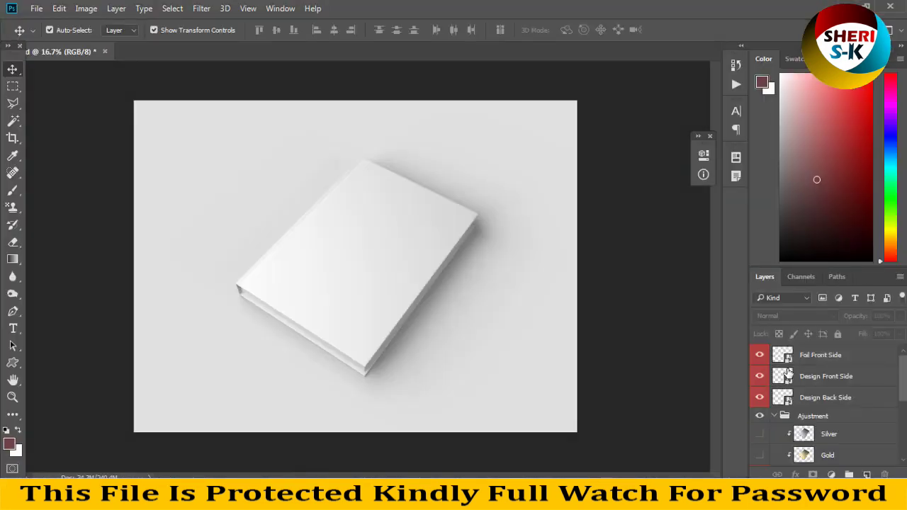
pyautogui.click(787, 376)
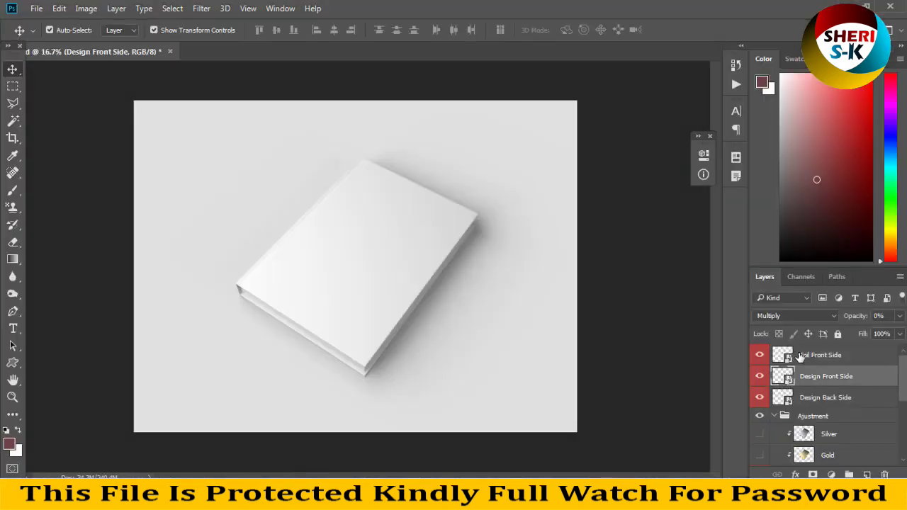
pyautogui.click(797, 358)
pyautogui.doubleClick(787, 358)
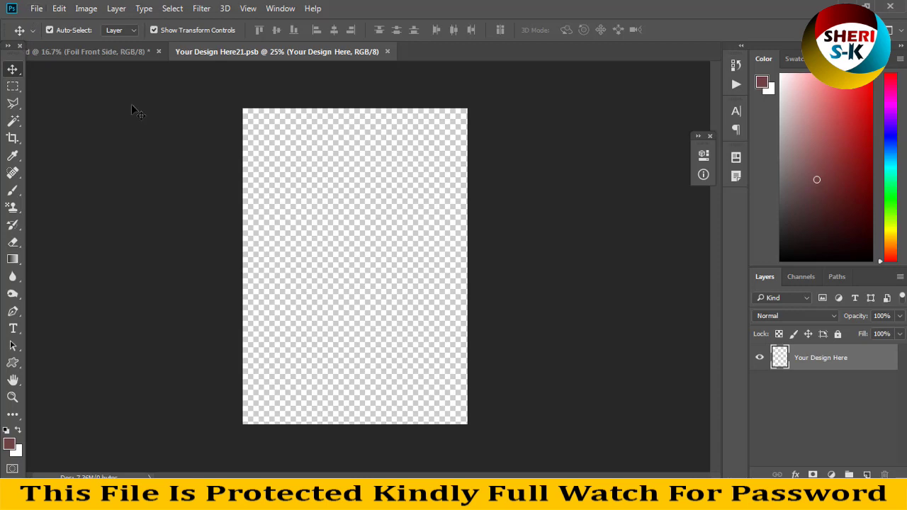
pyautogui.click(36, 9)
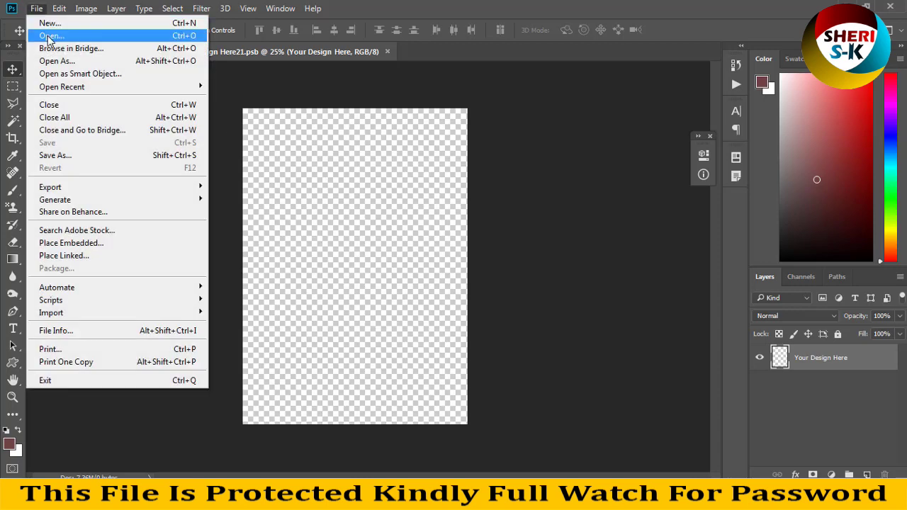
# Open the girl-at-desk photo and drag it into Your Design Here21.psb as a new layer.
pyautogui.click(50, 37)
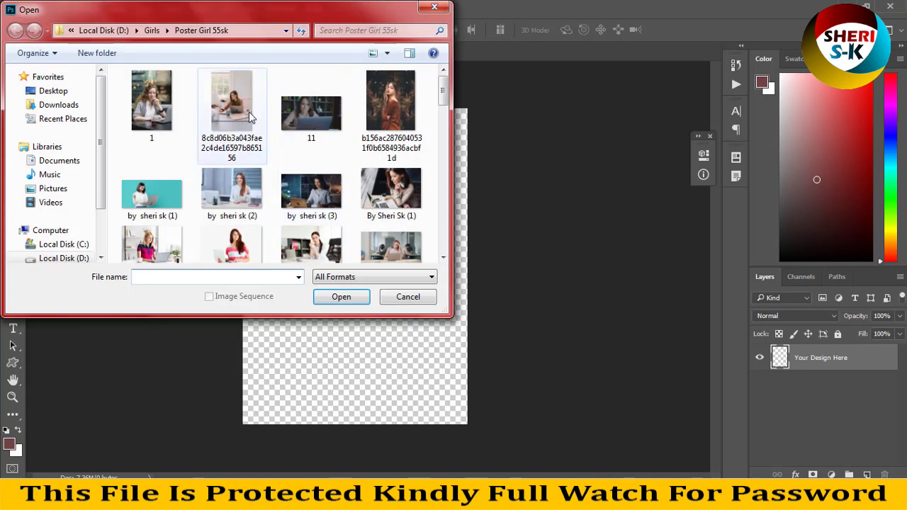
pyautogui.click(236, 112)
pyautogui.doubleClick(236, 112)
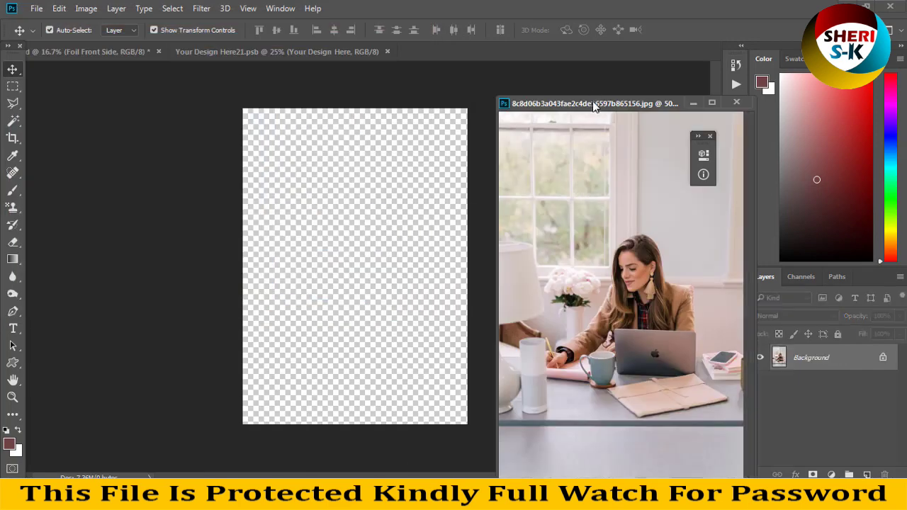
pyautogui.moveTo(601, 99); pyautogui.dragTo(690, 65)
pyautogui.moveTo(688, 228); pyautogui.dragTo(310, 190)
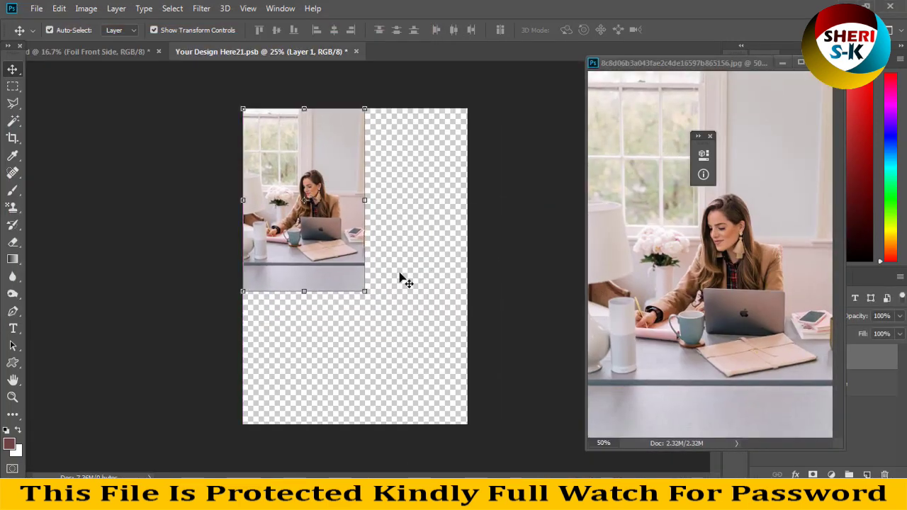
# Scale the photo to fill the cover canvas, save the design, and close the photo document.
pyautogui.moveTo(364, 290); pyautogui.dragTo(480, 434)
pyautogui.press('Return')
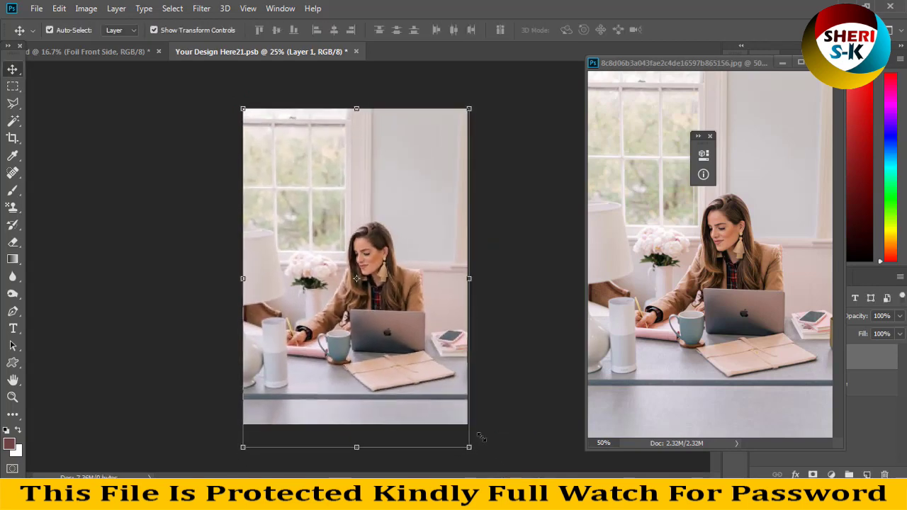
pyautogui.hotkey('ctrl', 's')
pyautogui.click(818, 62)
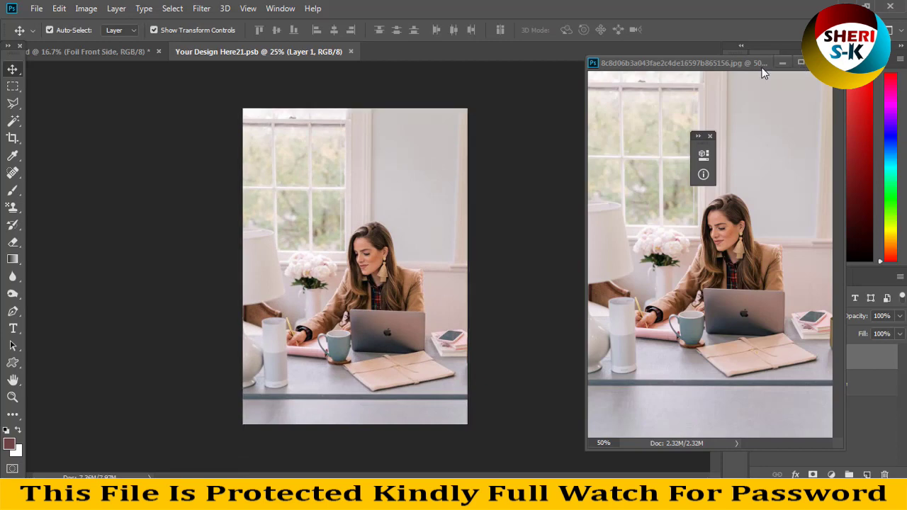
pyautogui.press('ctrl')
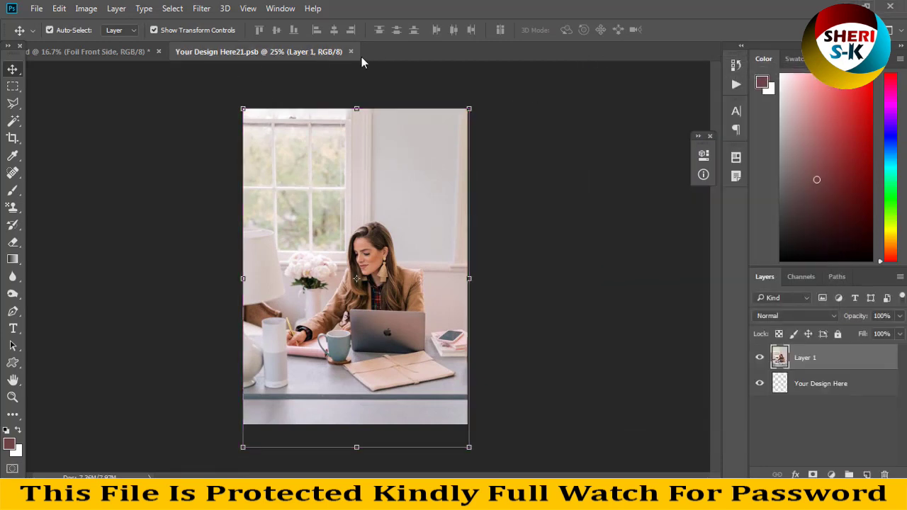
# Close Your Design Here21.psb to update the book cover, then reopen the Foil Front Side smart object.
pyautogui.click(350, 51)
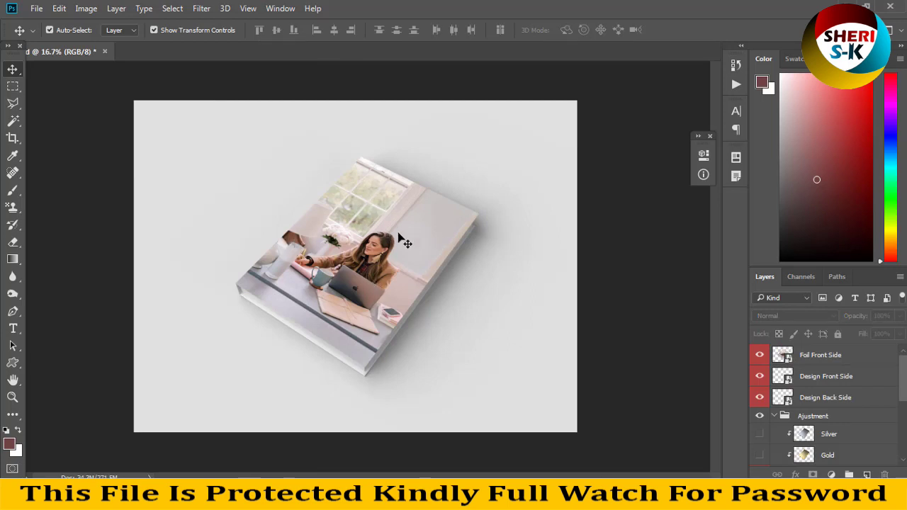
pyautogui.doubleClick(789, 360)
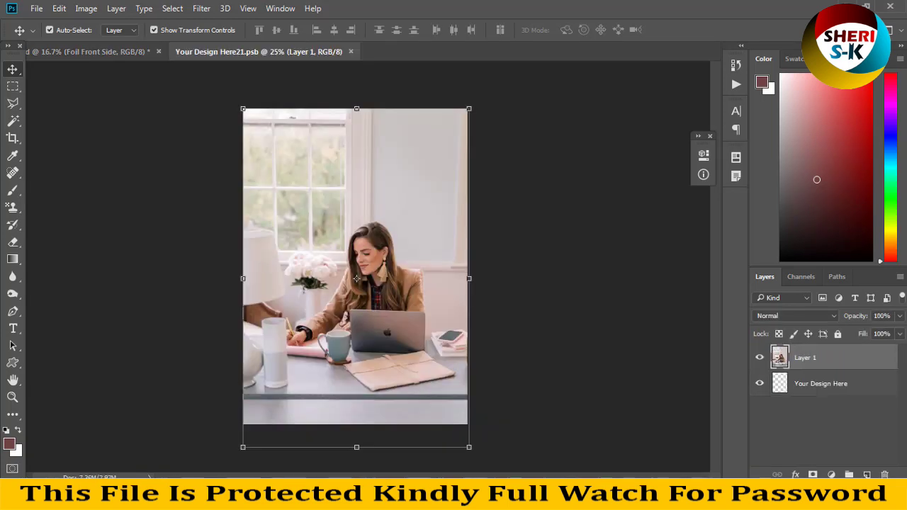
# Add an author-name text layer on the cover and set it to 72 pt.
pyautogui.click(13, 328)
pyautogui.click(276, 166)
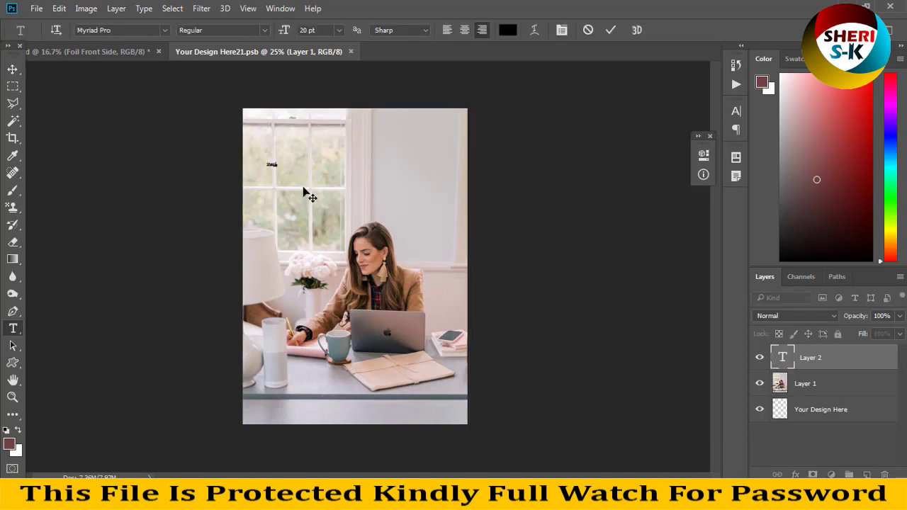
pyautogui.hotkey('ctrl', 'a')
pyautogui.click(339, 29)
pyautogui.click(334, 326)
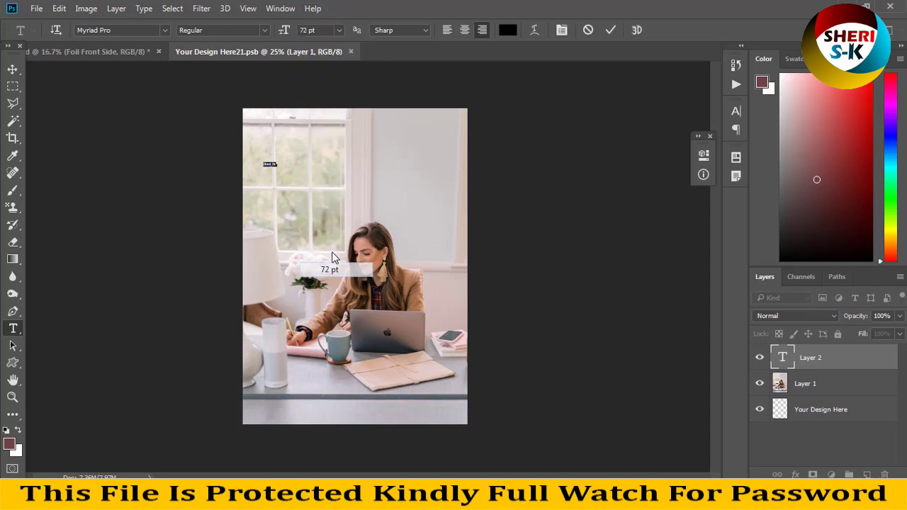
pyautogui.click(12, 70)
# Enlarge the title, move it to the upper right, and close the design to update the mockup.
pyautogui.moveTo(277, 151); pyautogui.dragTo(442, 167)
pyautogui.press('Return')
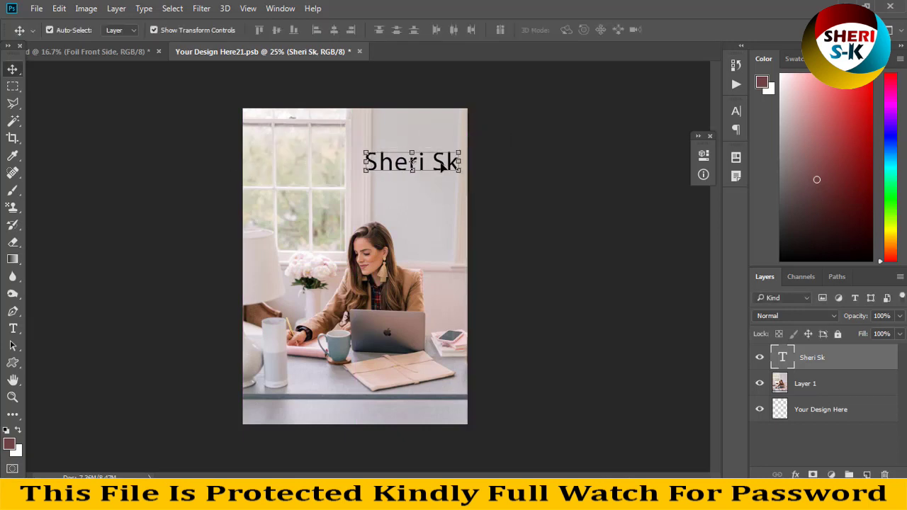
pyautogui.click(353, 51)
pyautogui.click(618, 197)
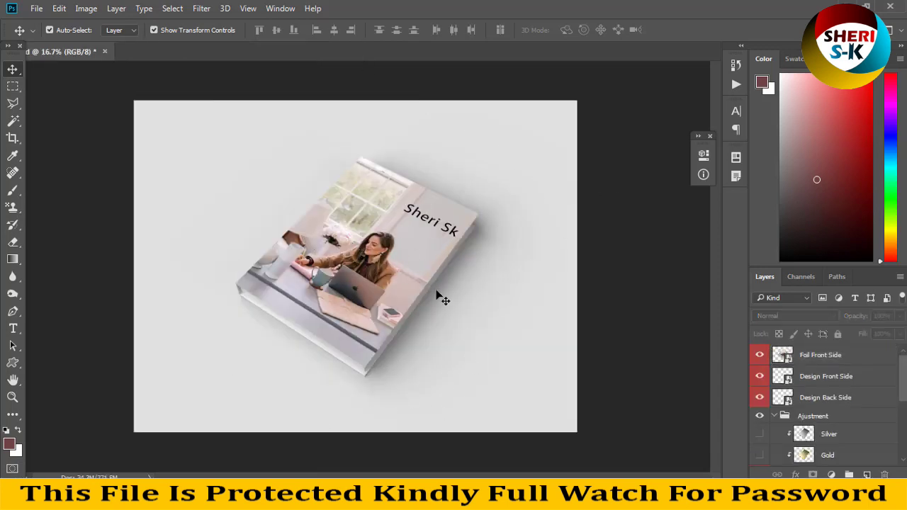
pyautogui.click(467, 299)
pyautogui.scroll(-1, 797, 426)
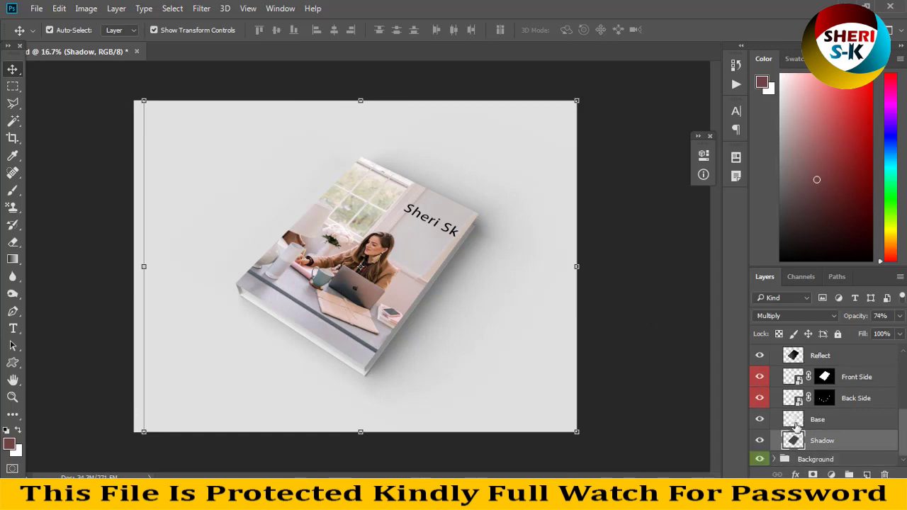
pyautogui.click(761, 441)
pyautogui.click(761, 440)
pyautogui.click(761, 423)
pyautogui.click(761, 423)
pyautogui.click(761, 423)
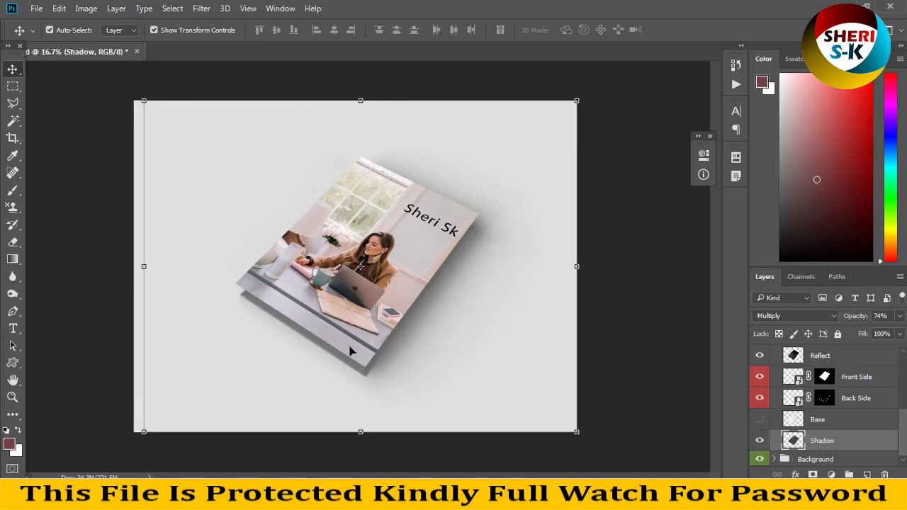
pyautogui.click(756, 421)
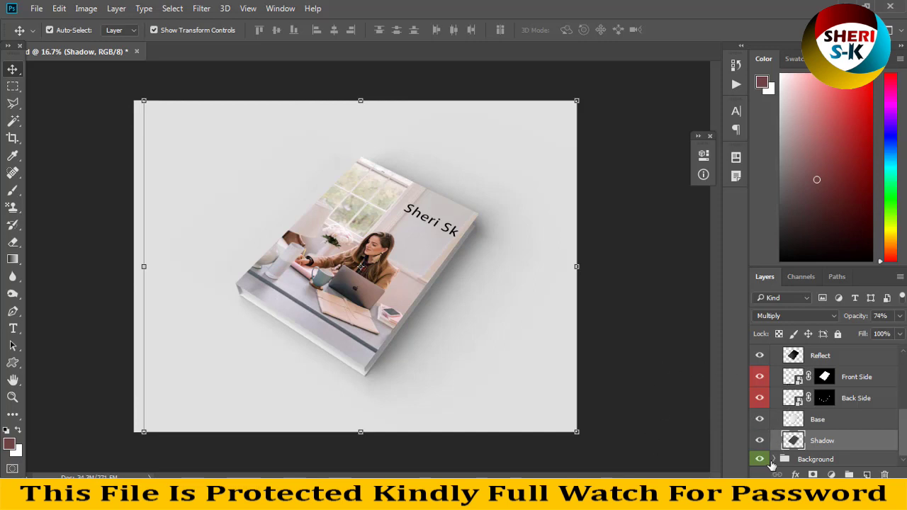
pyautogui.click(774, 459)
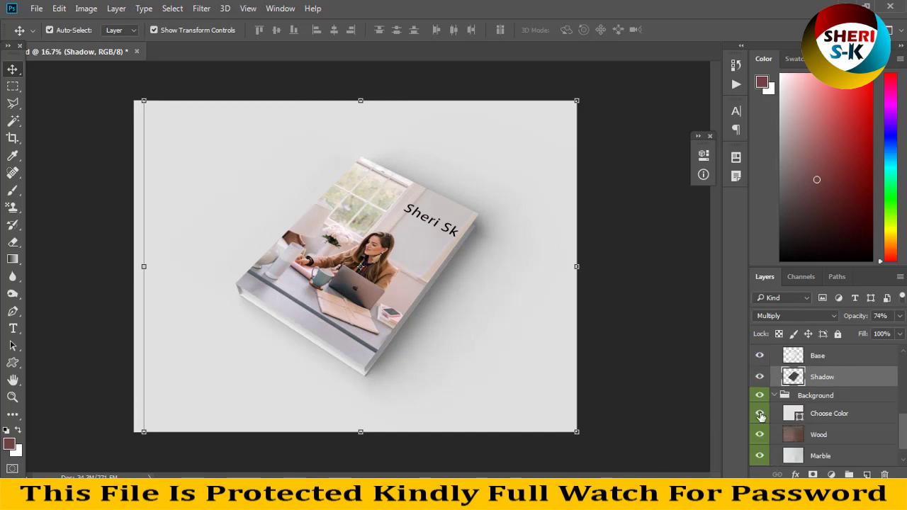
pyautogui.click(760, 414)
pyautogui.click(758, 435)
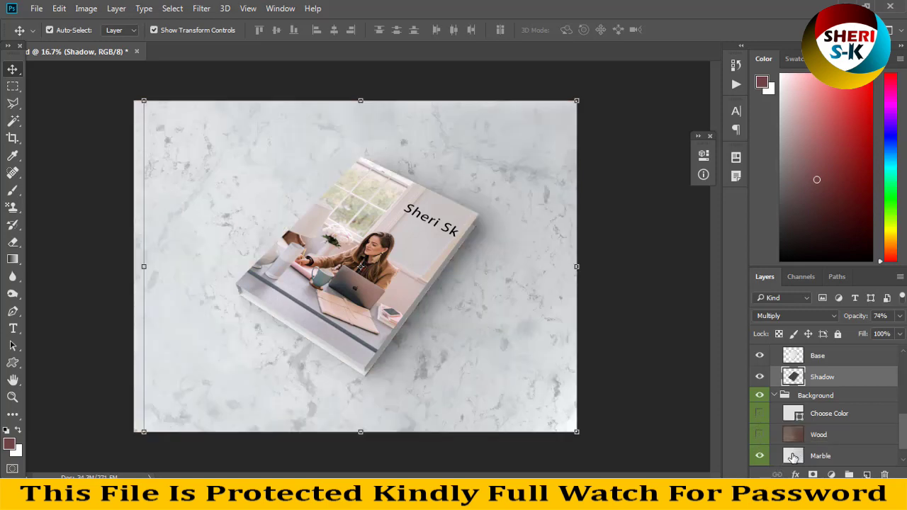
pyautogui.scroll(-1, 793, 458)
pyautogui.click(759, 434)
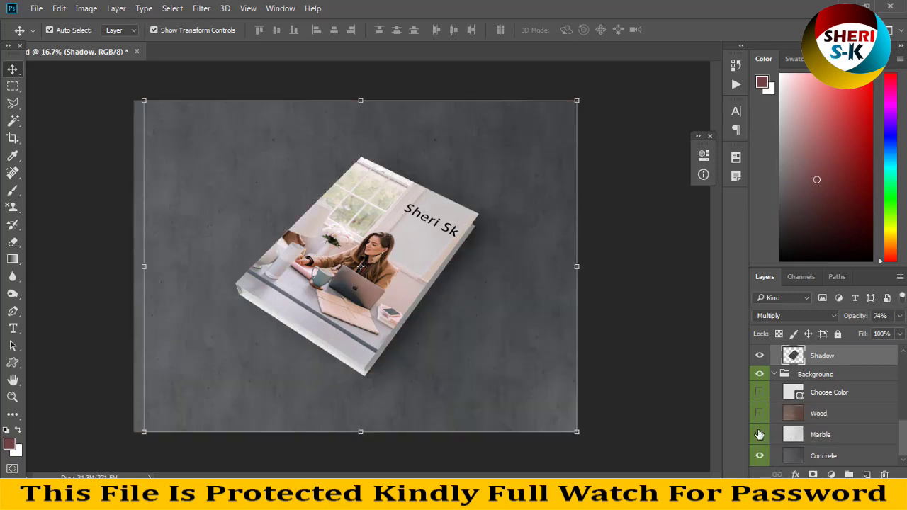
pyautogui.click(758, 434)
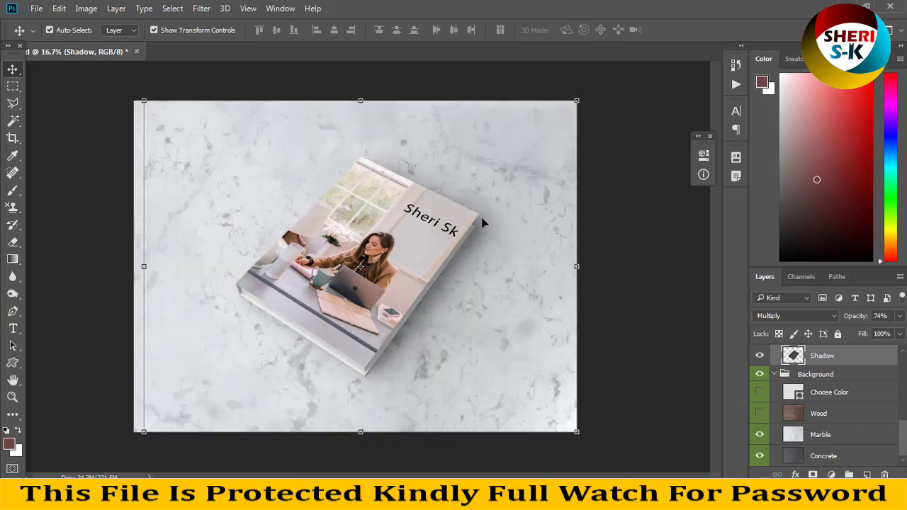
pyautogui.click(760, 414)
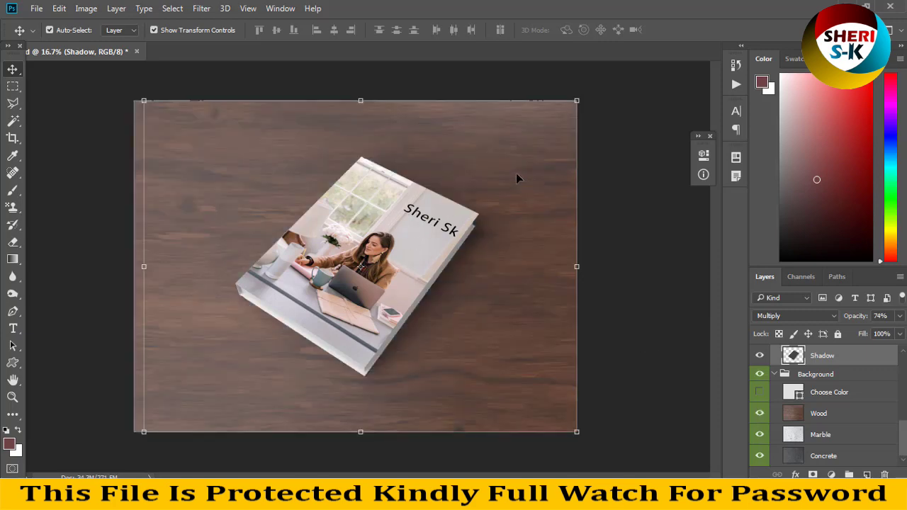
pyautogui.click(759, 393)
pyautogui.scroll(3, 761, 396)
pyautogui.scroll(-2, 772, 400)
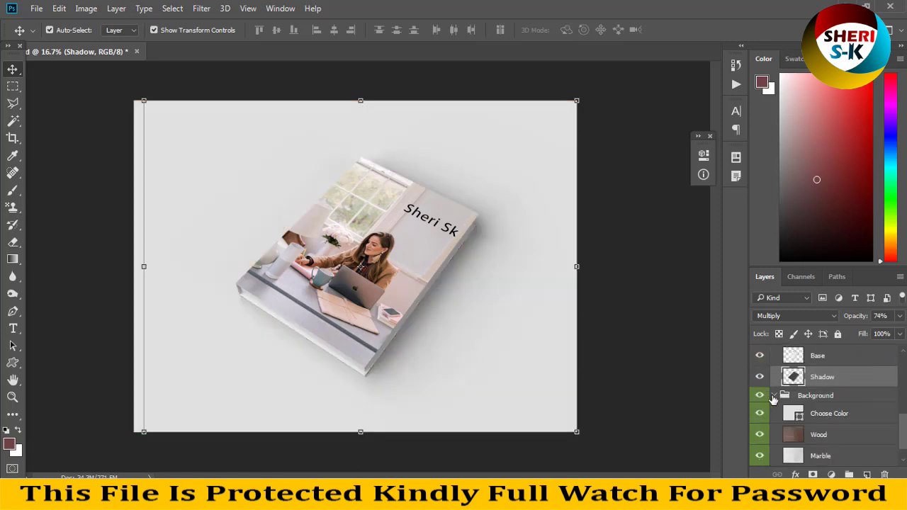
pyautogui.doubleClick(799, 419)
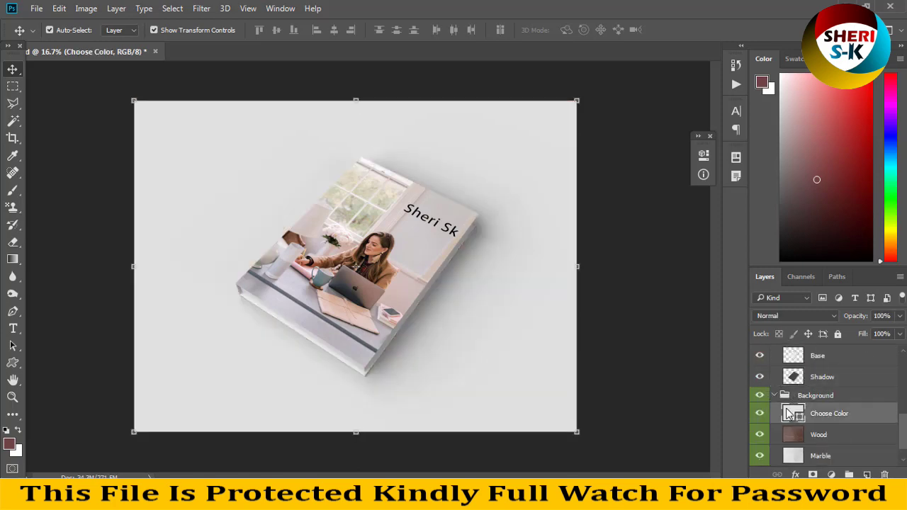
pyautogui.click(390, 273)
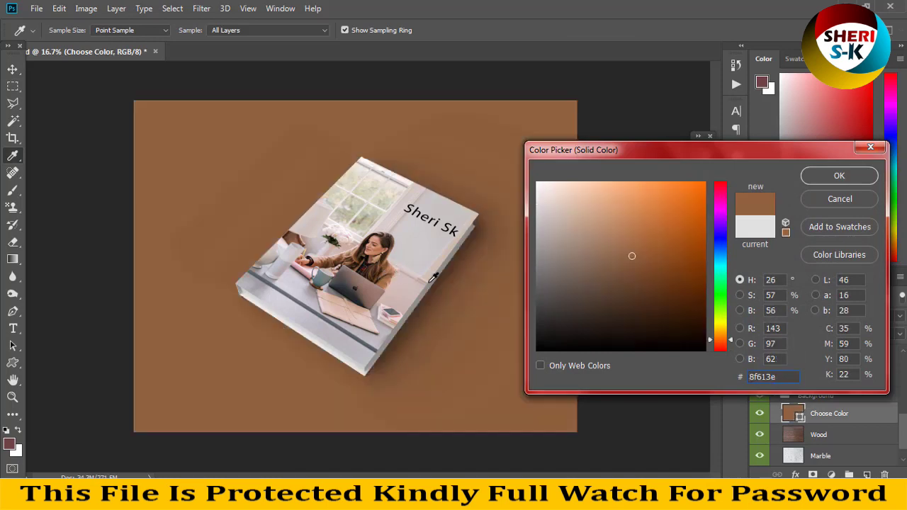
pyautogui.click(296, 292)
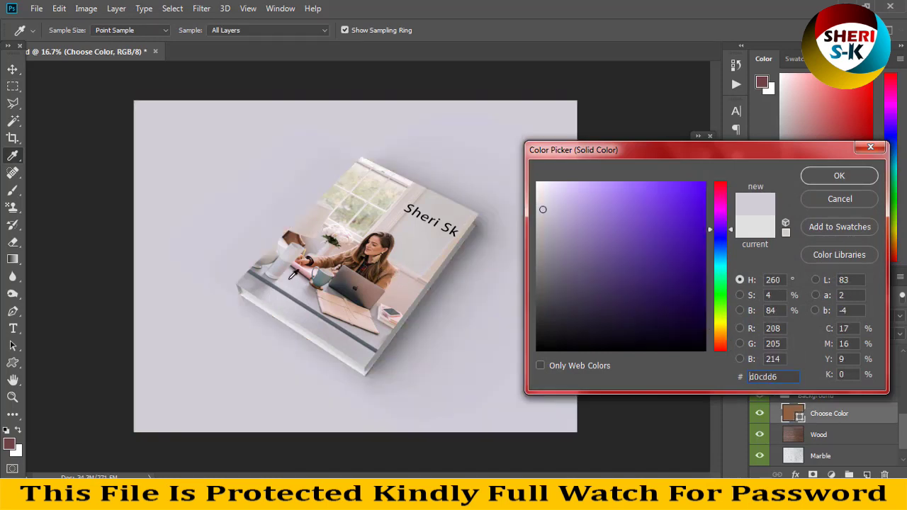
pyautogui.click(815, 200)
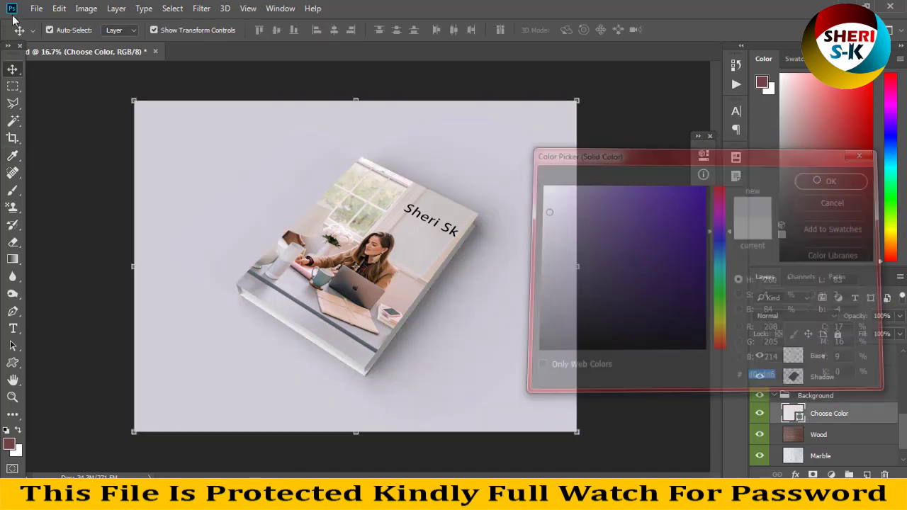
pyautogui.click(155, 51)
# Close mockup 03 without saving and open the two-book mockup file 05.psd from the folder.
pyautogui.click(466, 197)
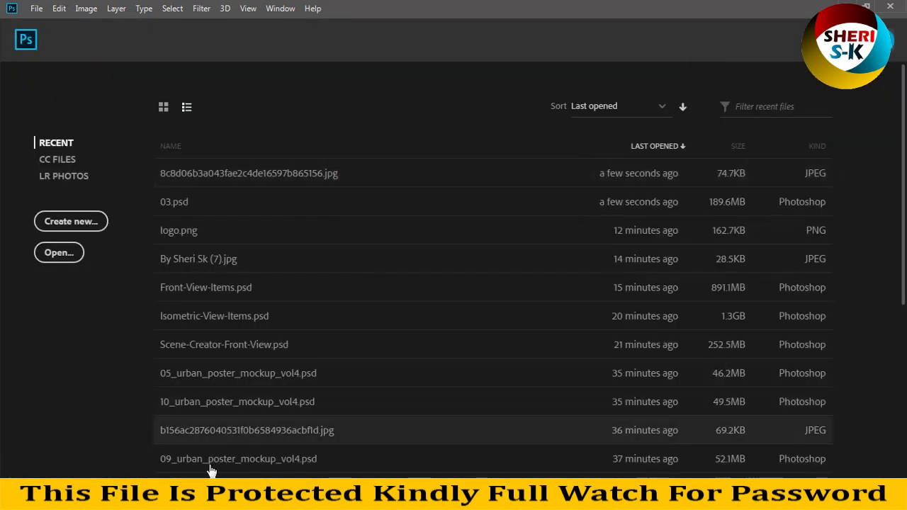
pyautogui.hotkey('alt', 'Tab')
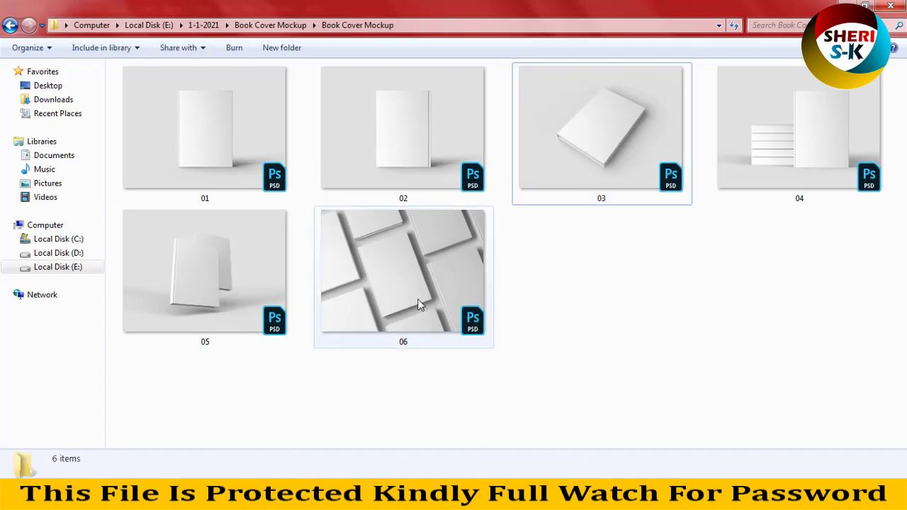
pyautogui.click(221, 289)
pyautogui.moveTo(132, 492); pyautogui.dragTo(268, 249)
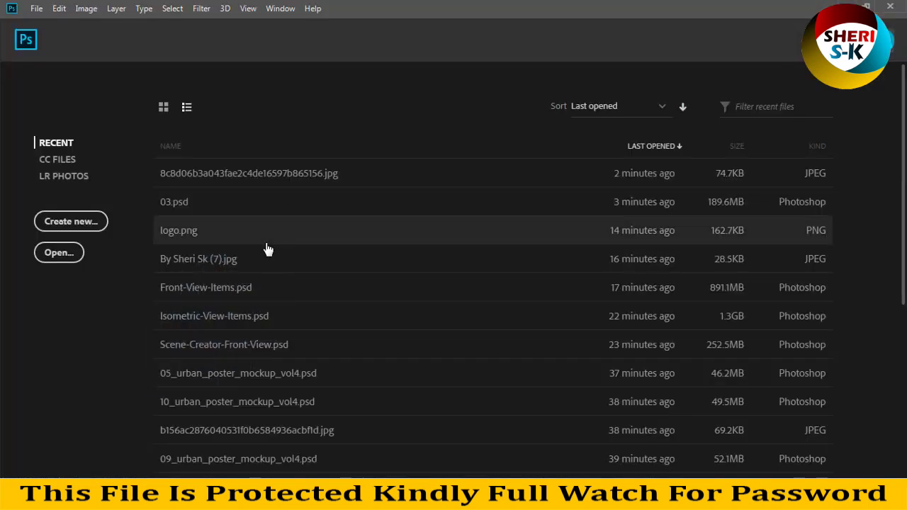
pyautogui.click(185, 496)
pyautogui.moveTo(221, 282); pyautogui.dragTo(298, 126)
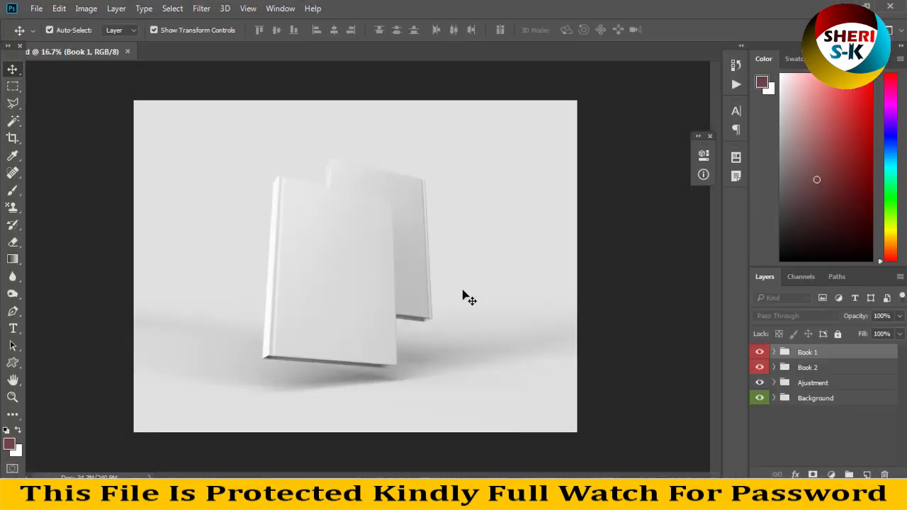
# Hide and reshow the Book 1 and Book 2 groups to see each book's contribution.
pyautogui.click(759, 352)
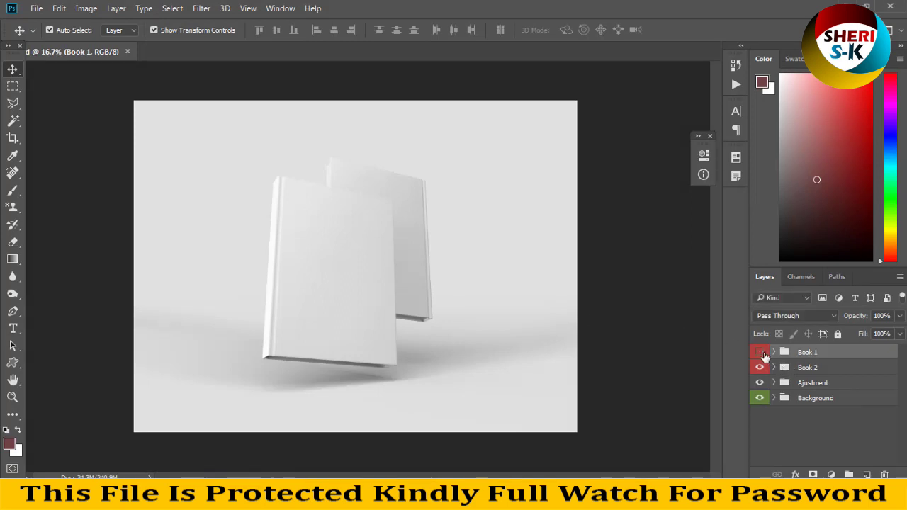
pyautogui.click(760, 367)
pyautogui.click(760, 367)
pyautogui.click(759, 352)
# Select the front book's Front Side layer and open its Layer 12.psb smart object.
pyautogui.click(800, 368)
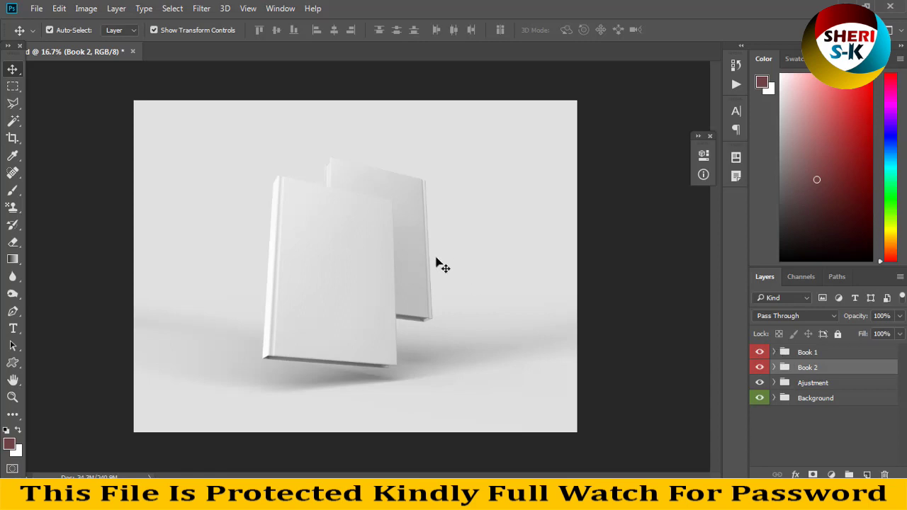
pyautogui.click(385, 278)
pyautogui.scroll(-4, 782, 366)
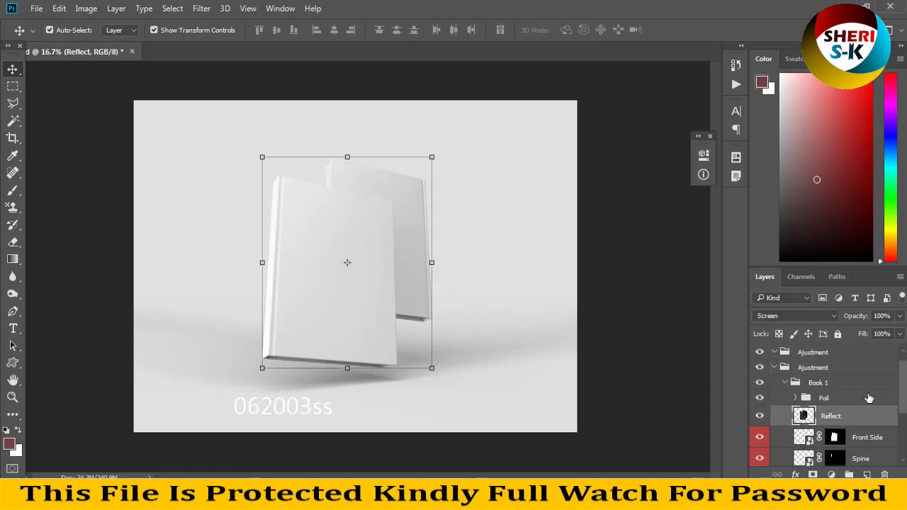
pyautogui.scroll(4, 797, 403)
pyautogui.scroll(-2, 822, 415)
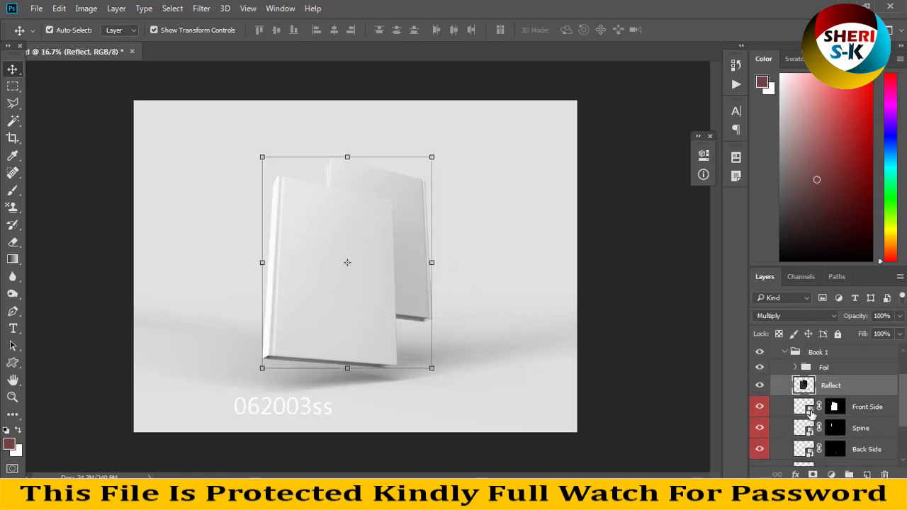
pyautogui.click(801, 416)
pyautogui.doubleClick(807, 408)
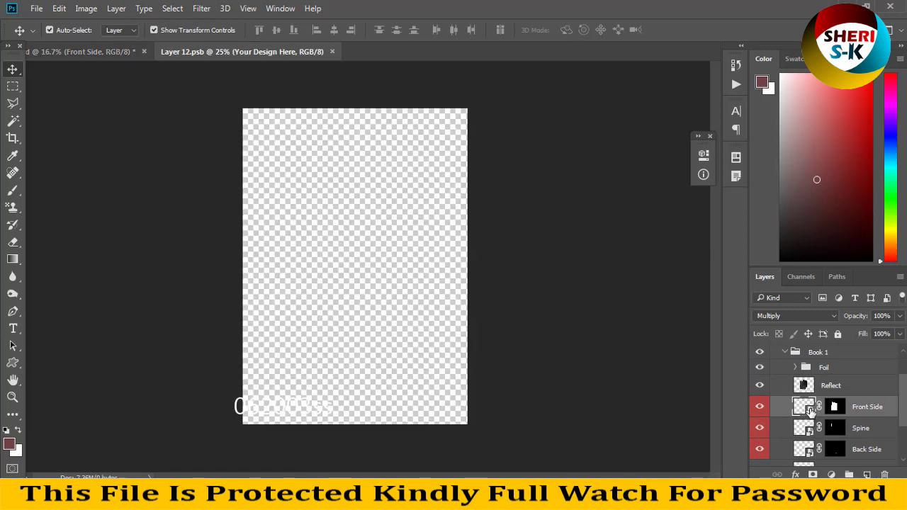
# Open the girl-at-desk photo and bring it into Layer 12.psb.
pyautogui.click(36, 8)
pyautogui.click(85, 34)
pyautogui.doubleClick(229, 118)
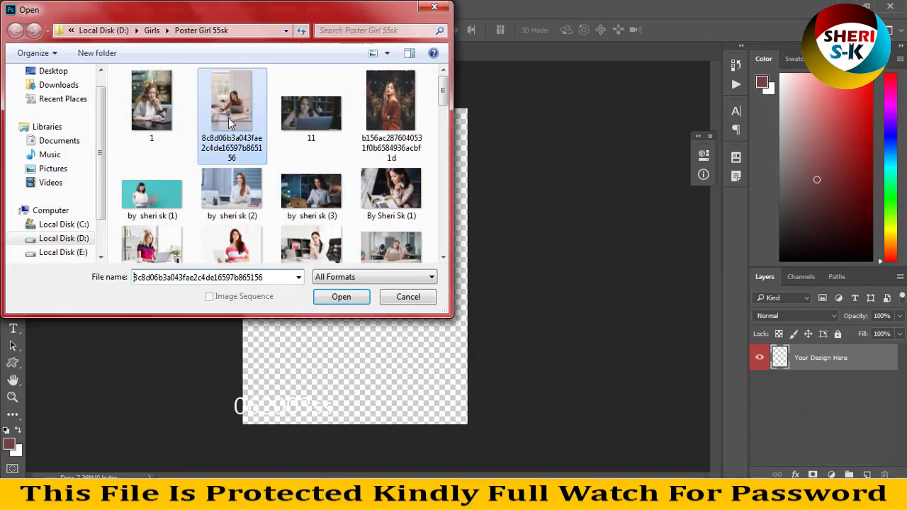
pyautogui.moveTo(509, 51); pyautogui.dragTo(347, 139)
# Scale the photo to fill the cover width, save Layer 12.psb, and close it.
pyautogui.hotkey('ctrl', 't')
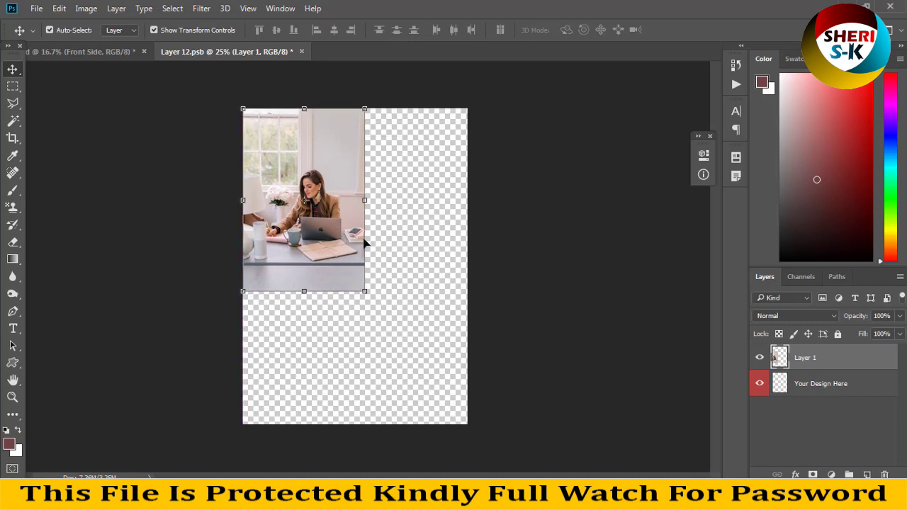
pyautogui.moveTo(561, 433); pyautogui.dragTo(518, 424)
pyautogui.press('Return')
pyautogui.hotkey('ctrl', 's')
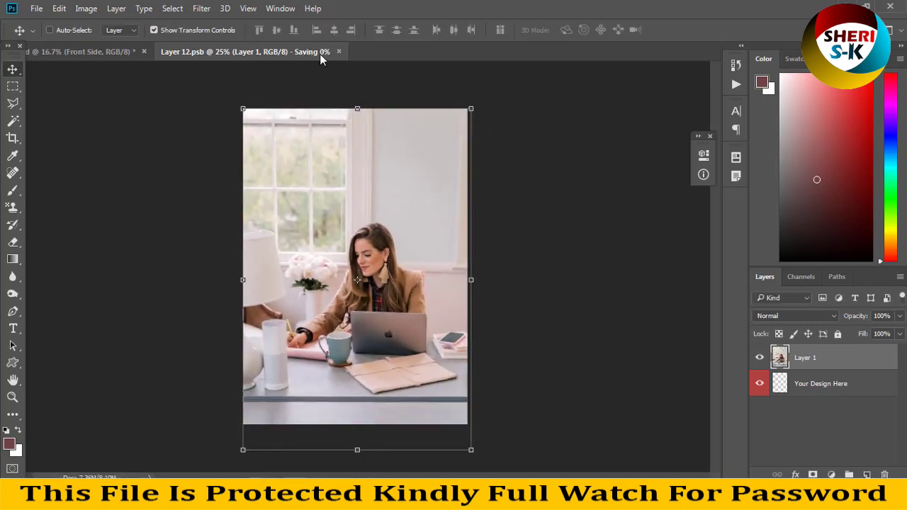
pyautogui.hotkey('ctrl', 'w')
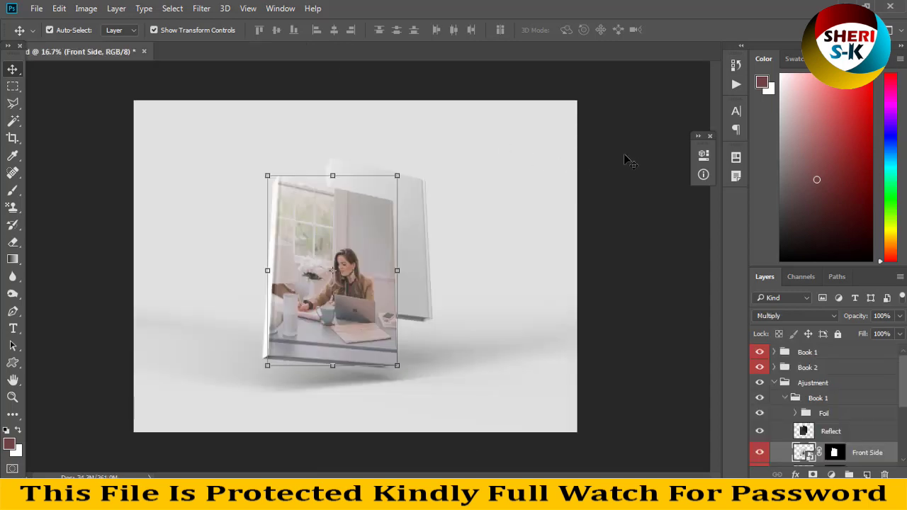
pyautogui.click(628, 158)
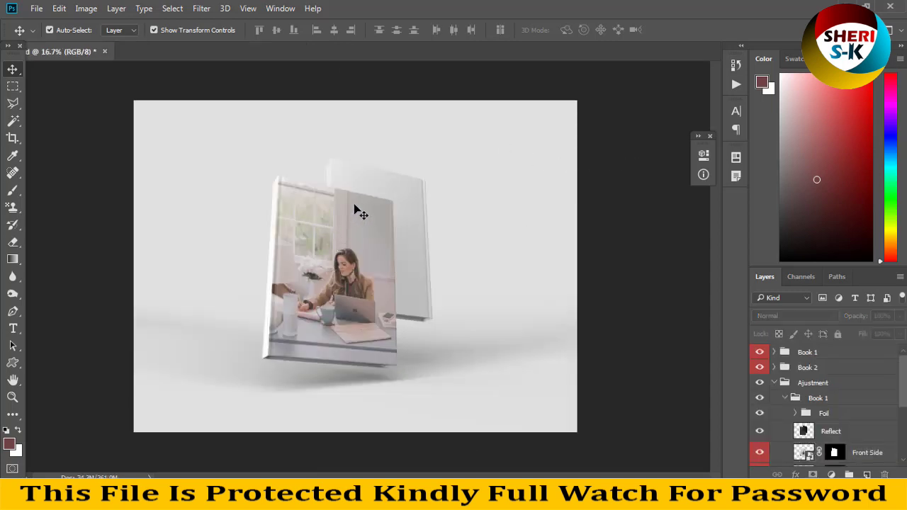